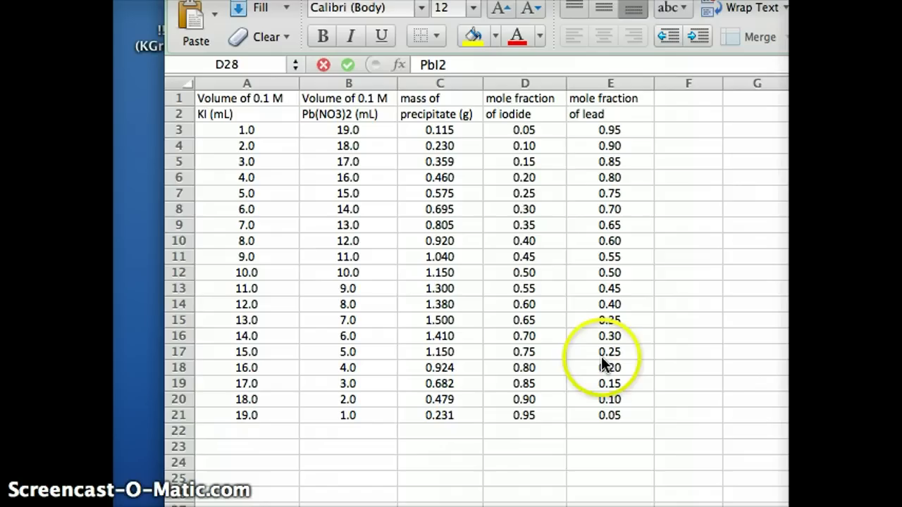
left_click(263, 130)
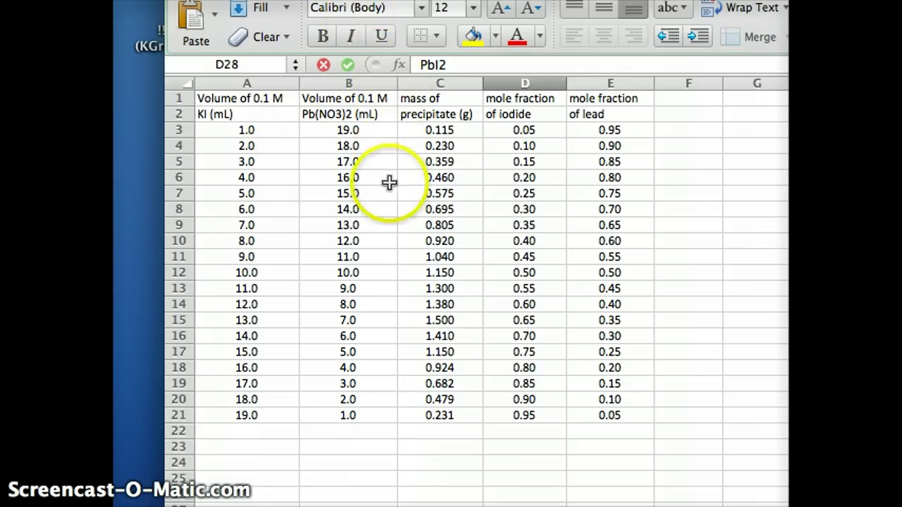
left_click(255, 160)
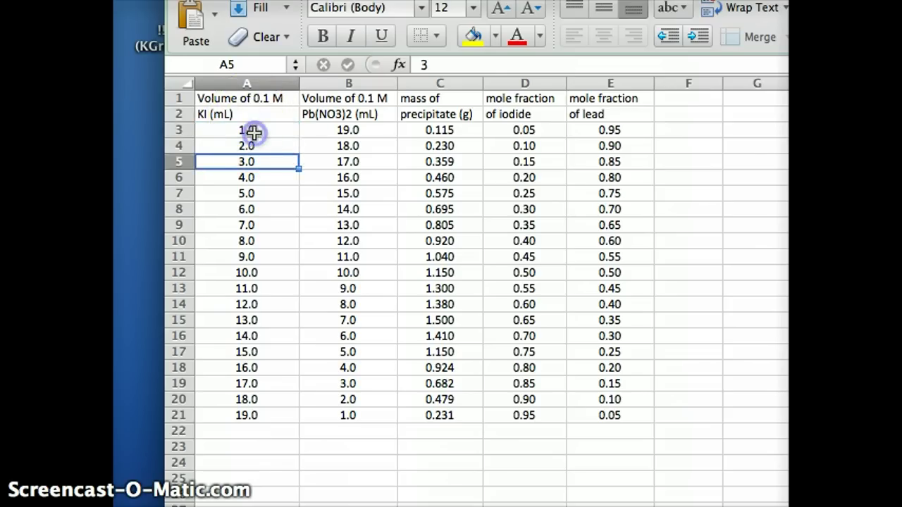
left_click_drag(255, 132, 270, 411)
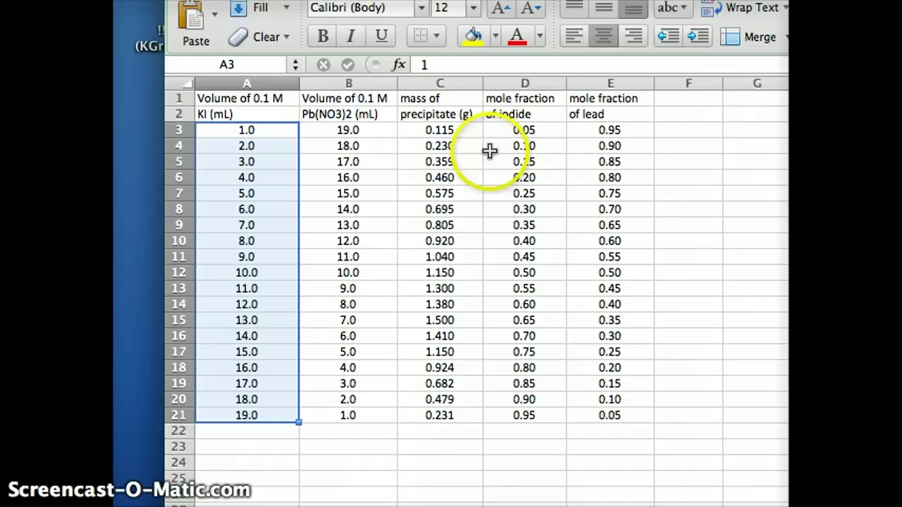
left_click_drag(493, 149, 531, 143)
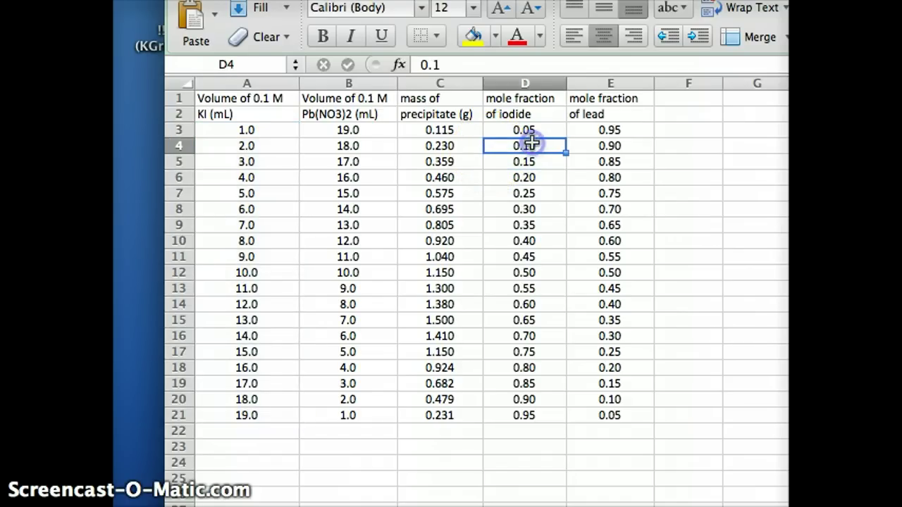
left_click(282, 132)
left_click_drag(281, 132, 259, 380)
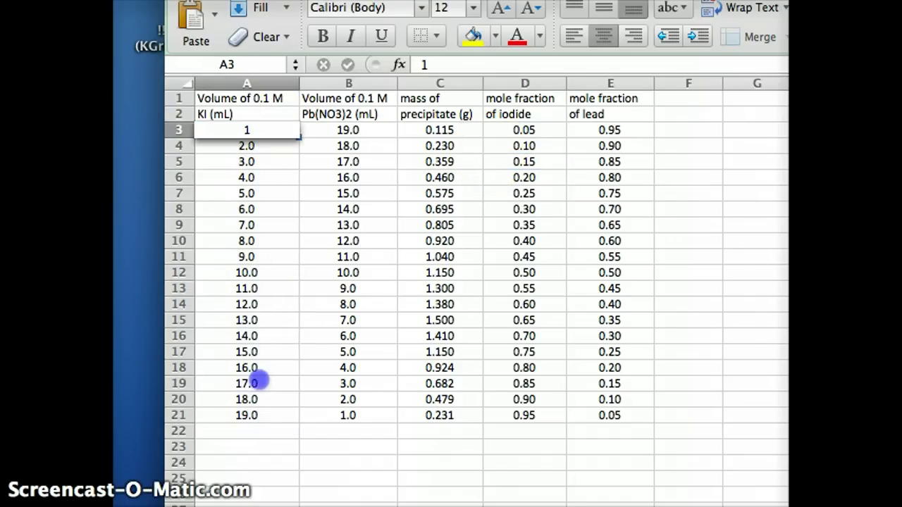
type("1")
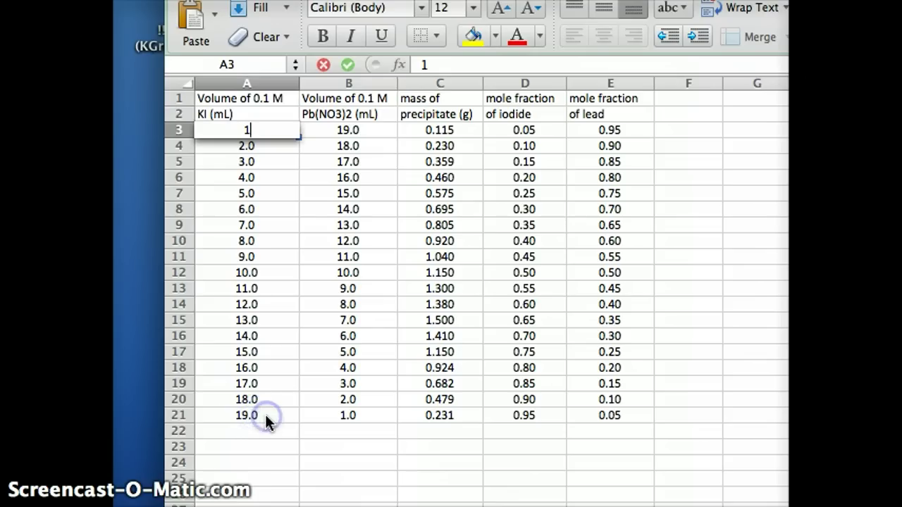
Try adding and removing a decimal place on the KI volume values in A3:A21.
left_click_drag(268, 419, 273, 128)
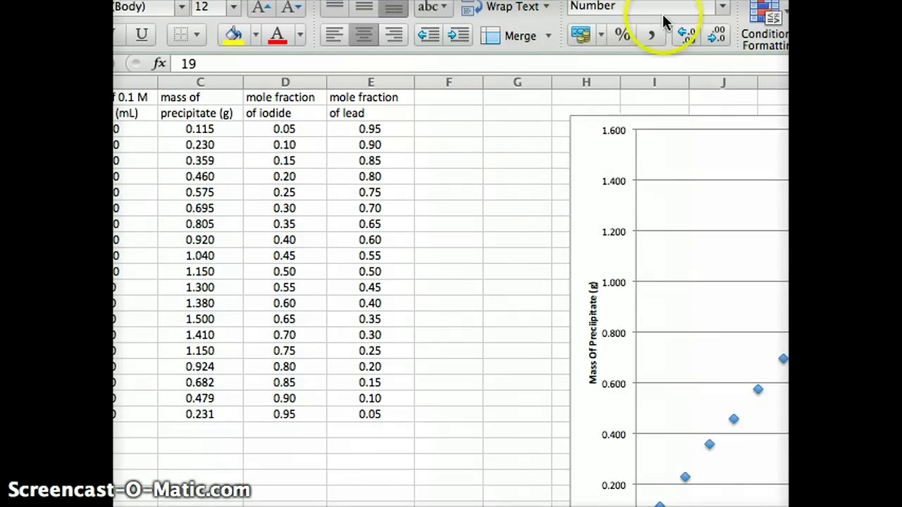
left_click(684, 38)
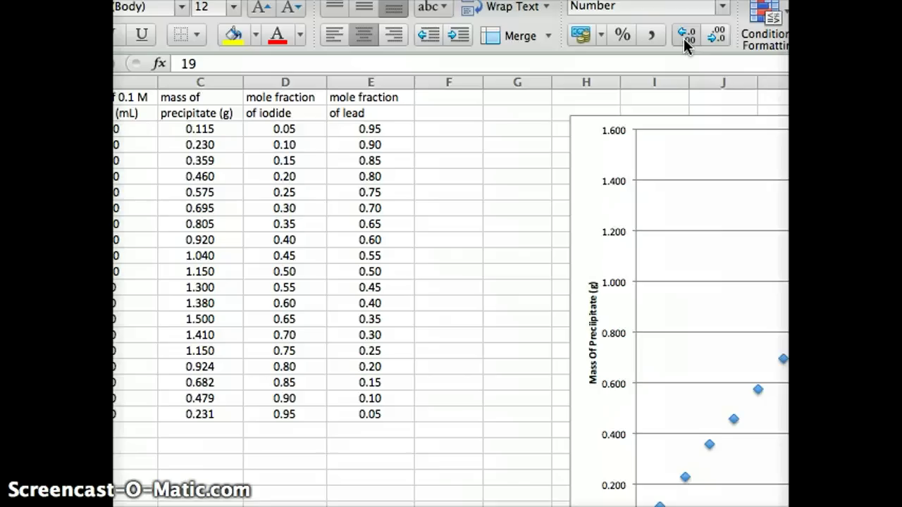
left_click(710, 35)
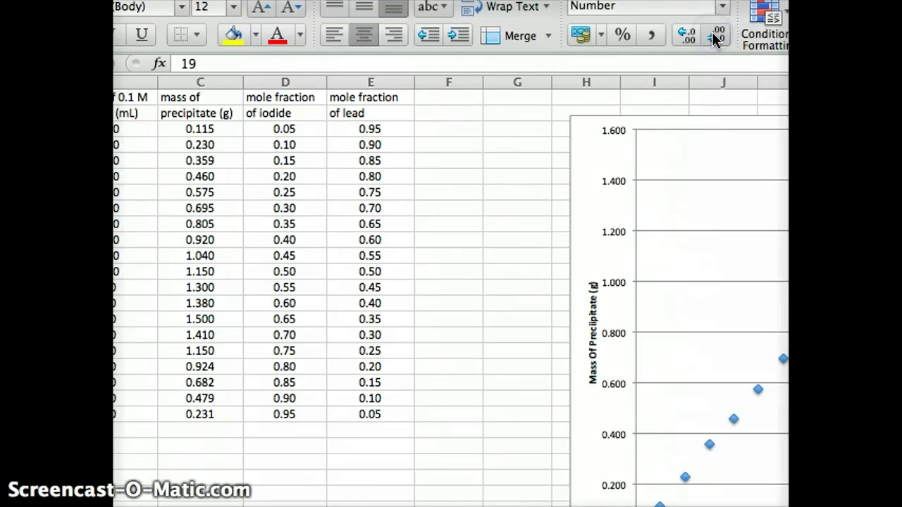
left_click(684, 38)
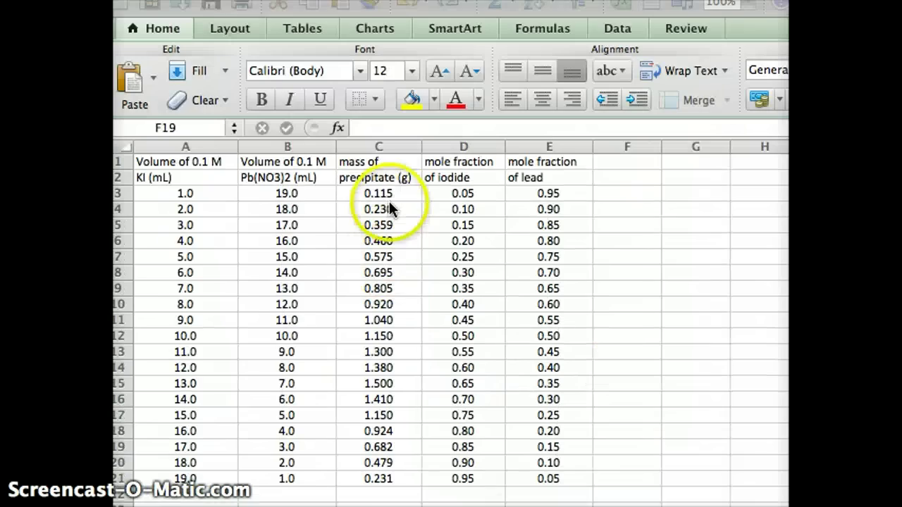
Insert a markers-only scatter chart from the precipitate mass and iodide mole fraction data in C3:D21.
left_click(390, 195)
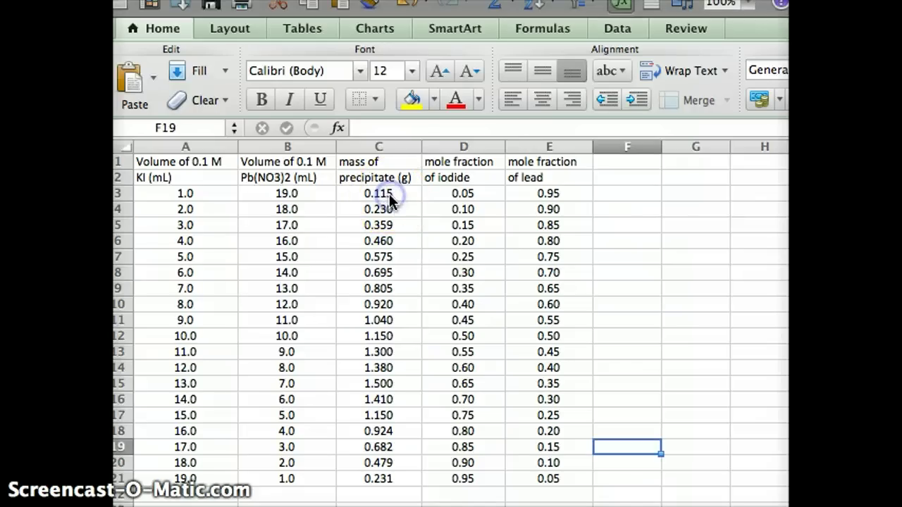
left_click_drag(392, 197, 434, 481)
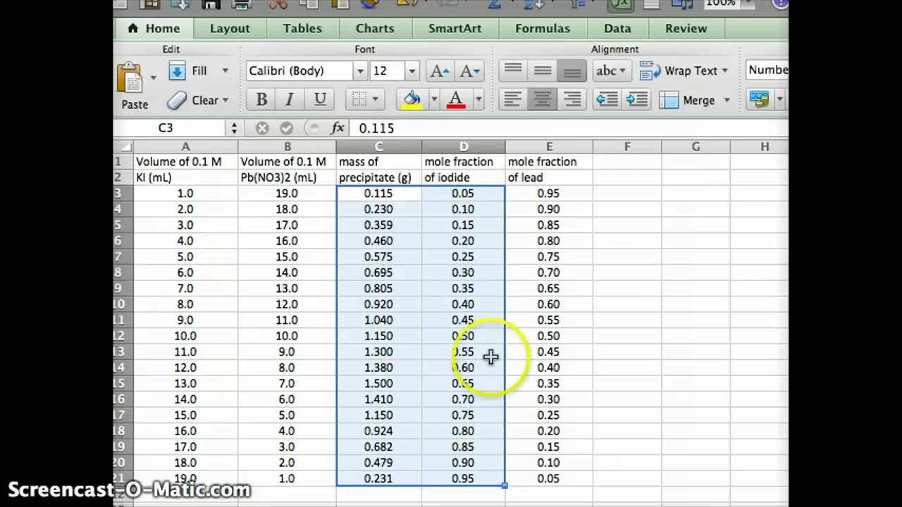
left_click(375, 30)
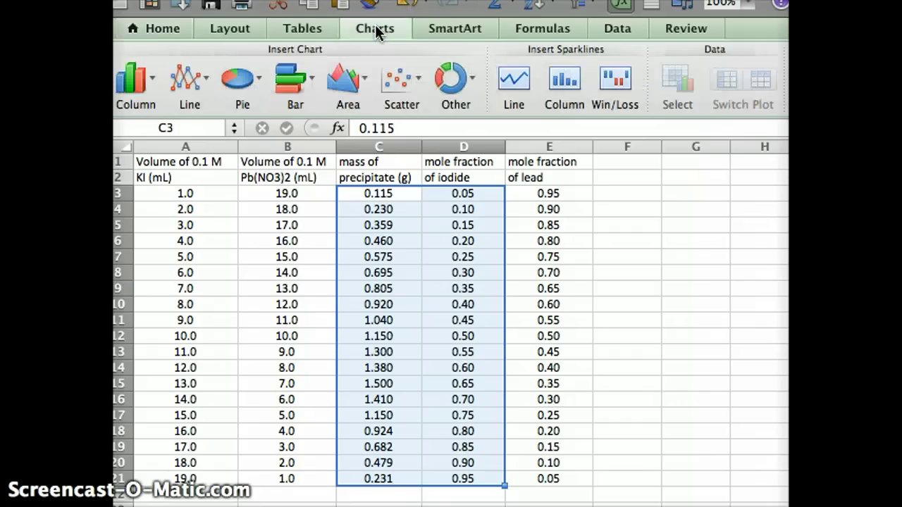
left_click(398, 79)
left_click(297, 189)
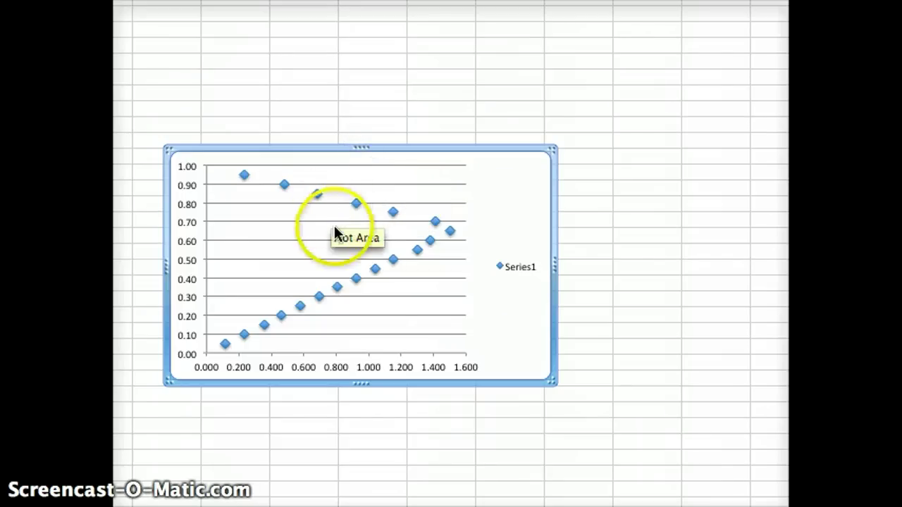
Move the scatter chart up into the empty area beside the data table and enlarge it.
left_click_drag(335, 229, 296, 200)
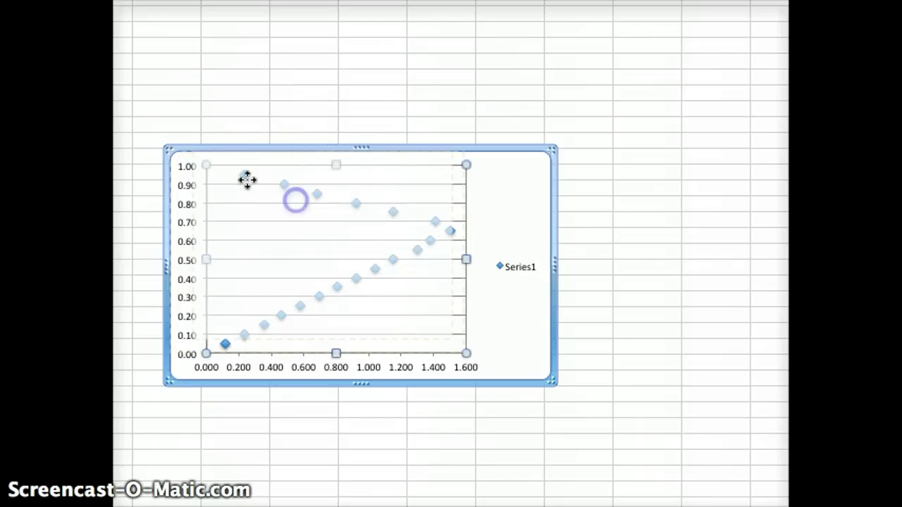
left_click_drag(246, 179, 172, 153)
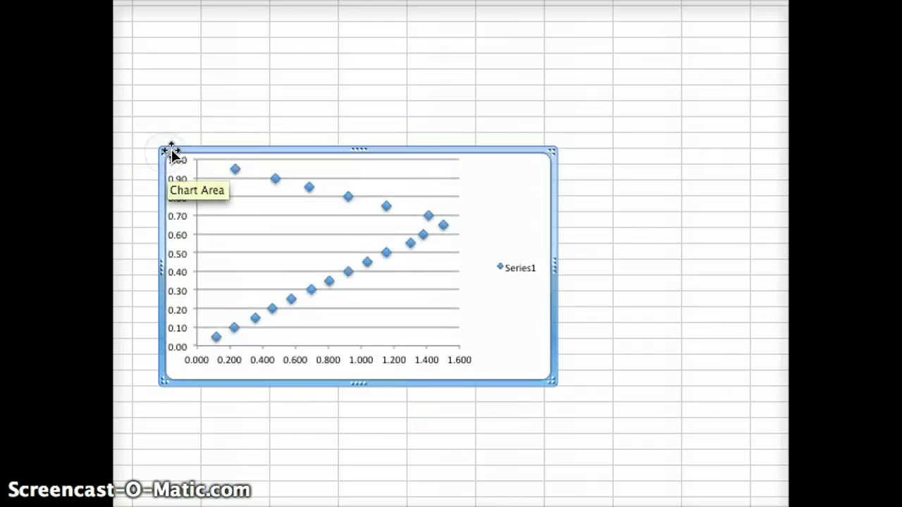
left_click(168, 151)
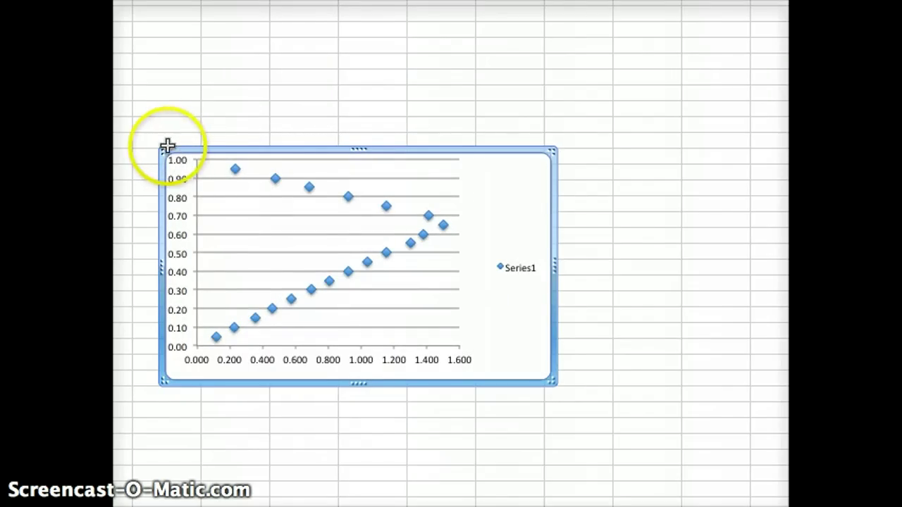
left_click_drag(168, 151, 138, 17)
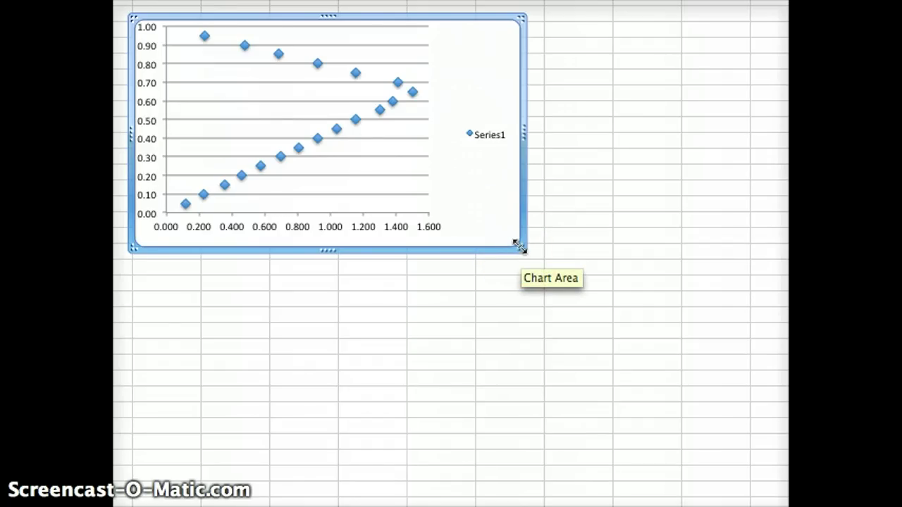
left_click_drag(520, 246, 751, 478)
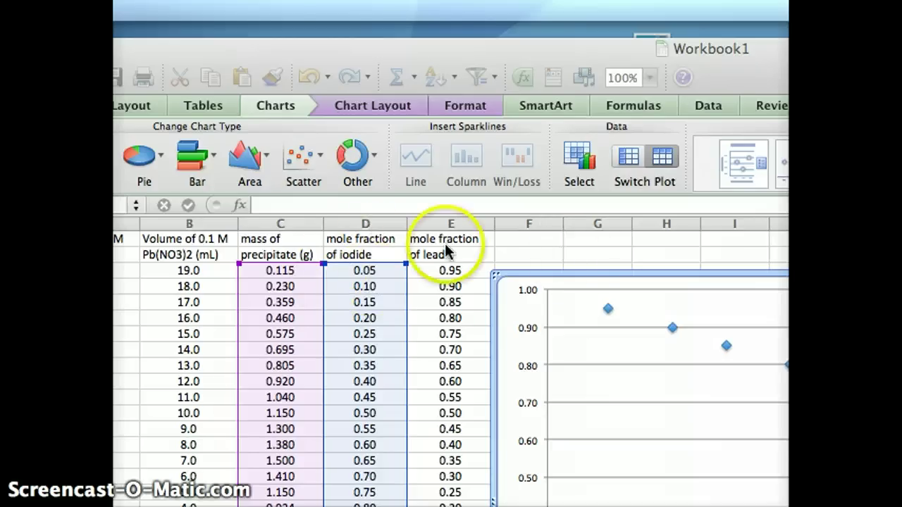
Edit the chart's source data and set the X values of Series1 to the iodide mole fractions in D3:D21.
mouse_move(345, 4)
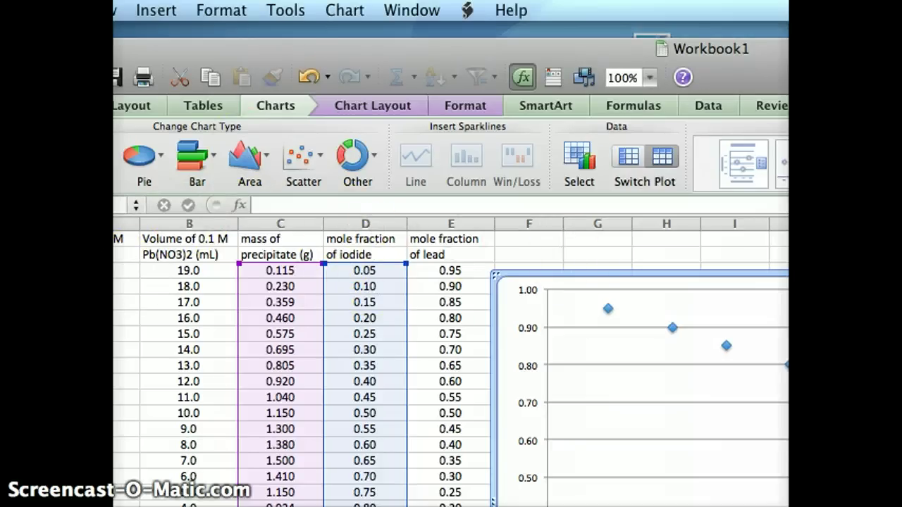
left_click(349, 11)
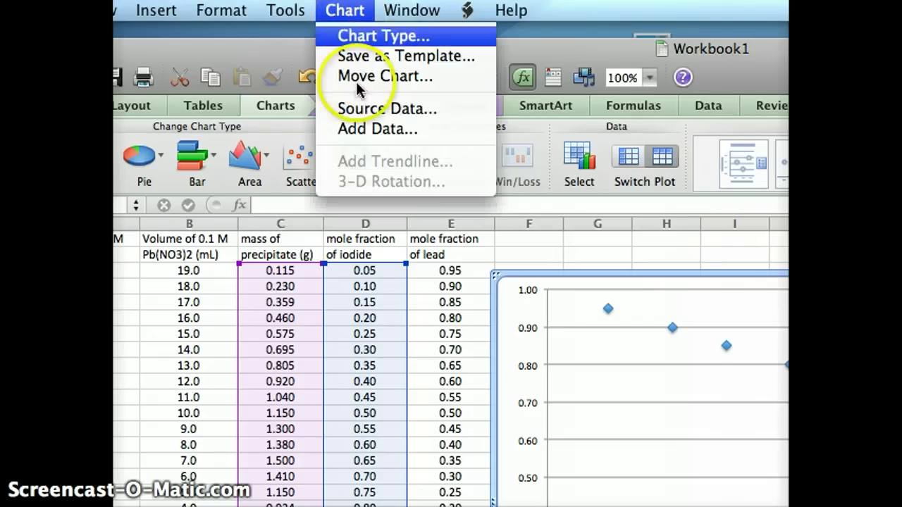
left_click(371, 112)
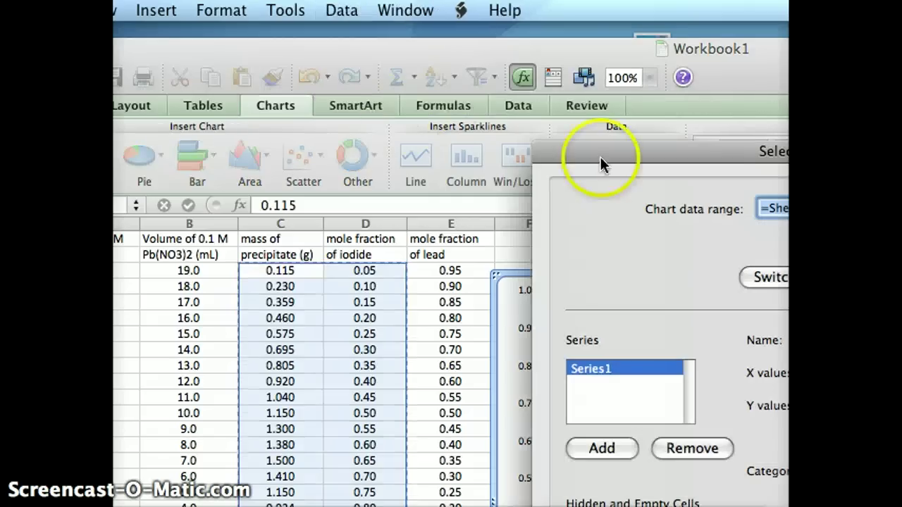
left_click_drag(674, 151, 650, 146)
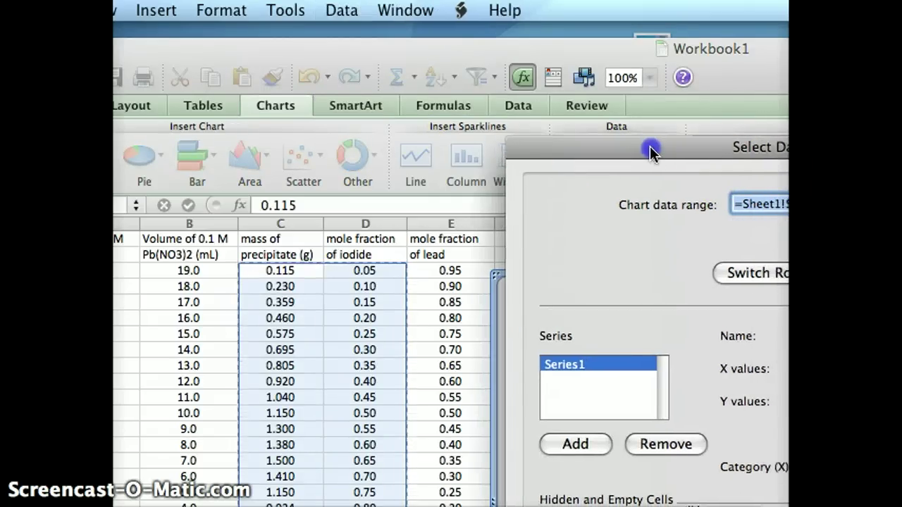
left_click(817, 369)
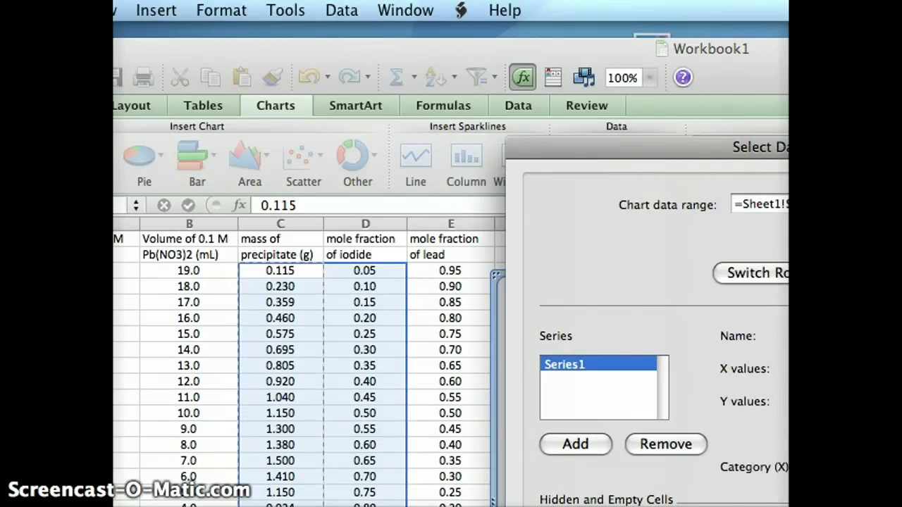
key("BackSpace")
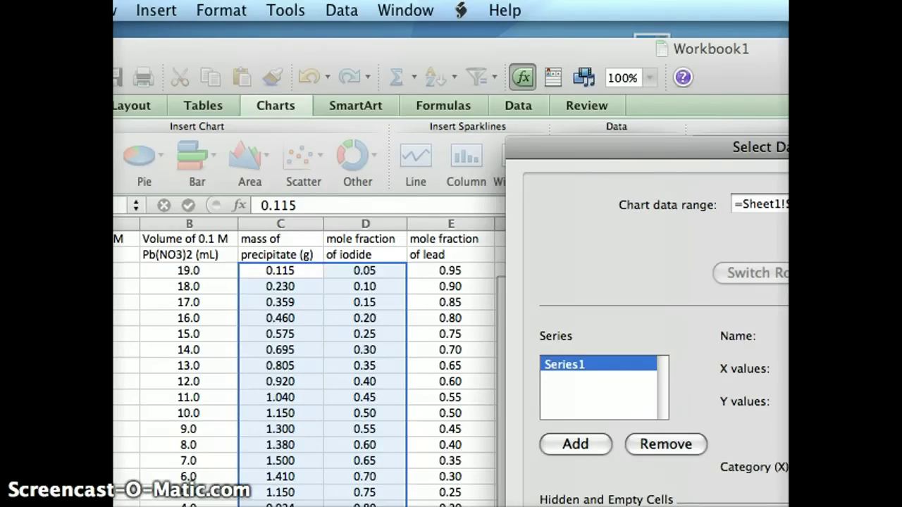
left_click(360, 272)
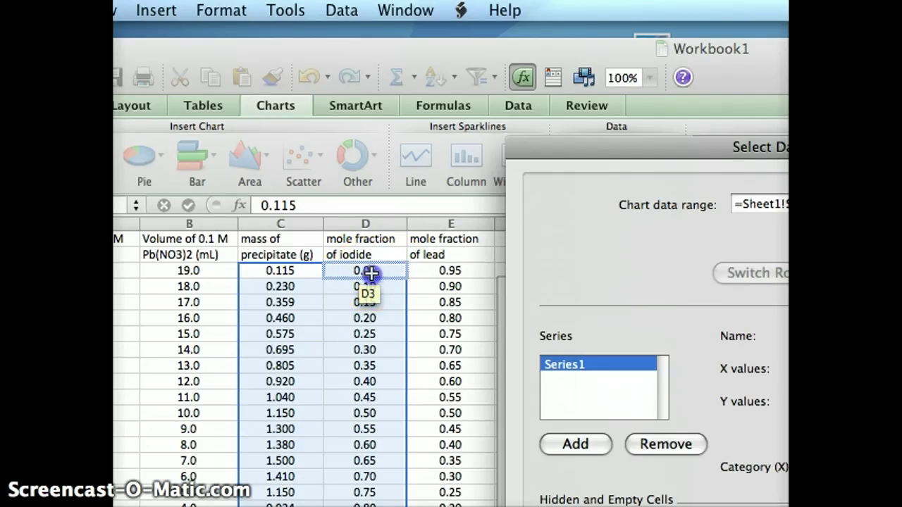
left_click_drag(370, 273, 361, 505)
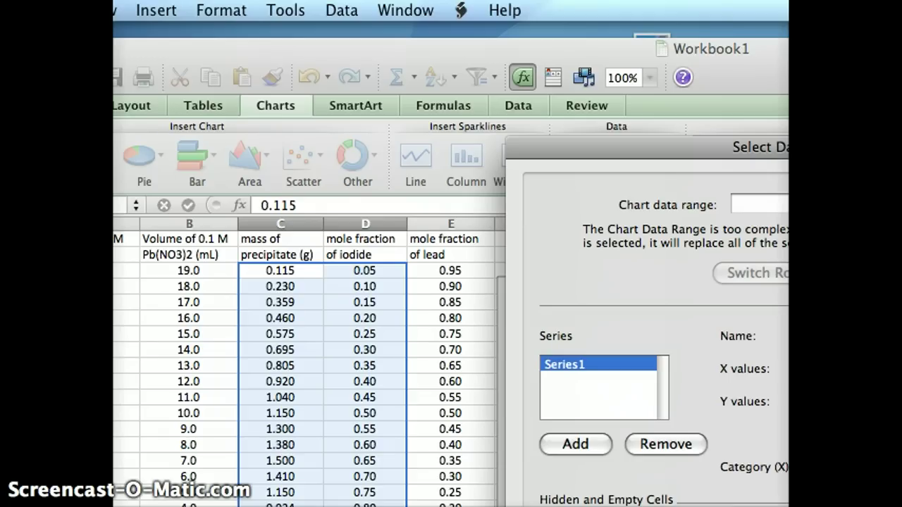
Set the Y values of Series1 to the precipitate masses in C3:C21 and apply the new source data.
left_click(280, 272)
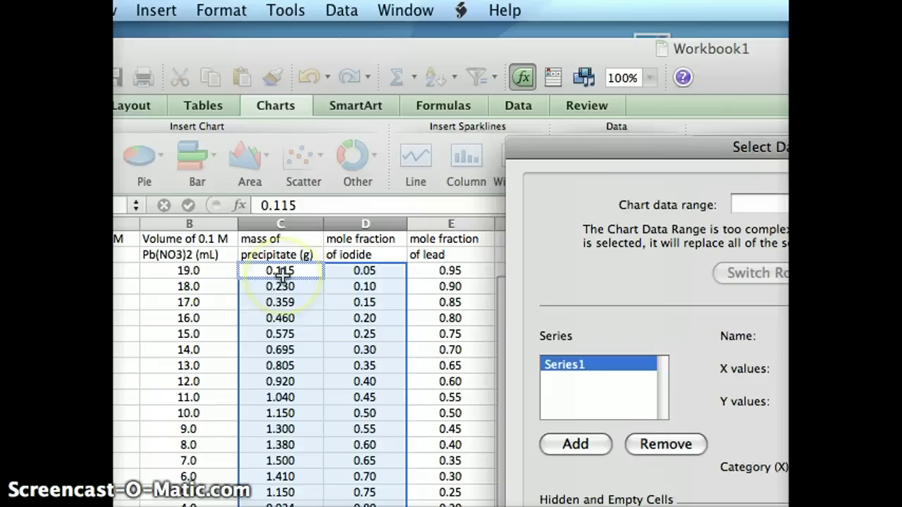
left_click(282, 276)
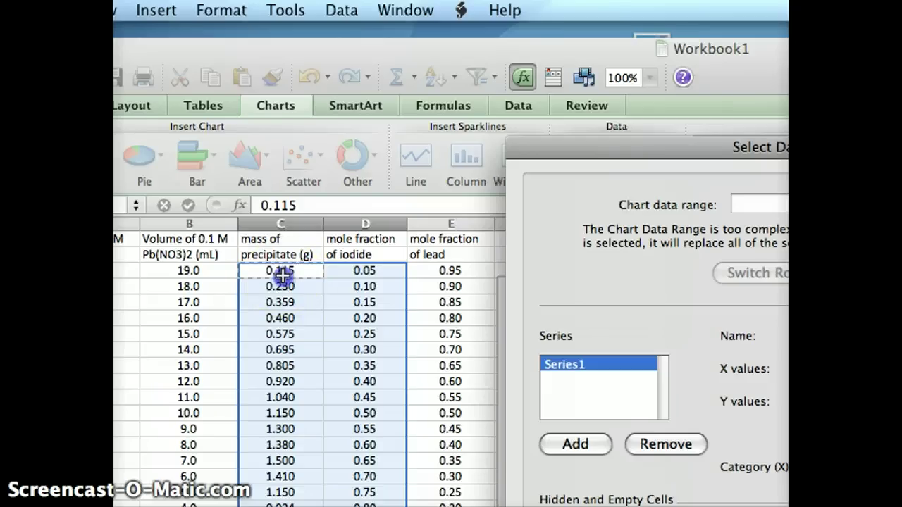
left_click_drag(282, 281, 275, 506)
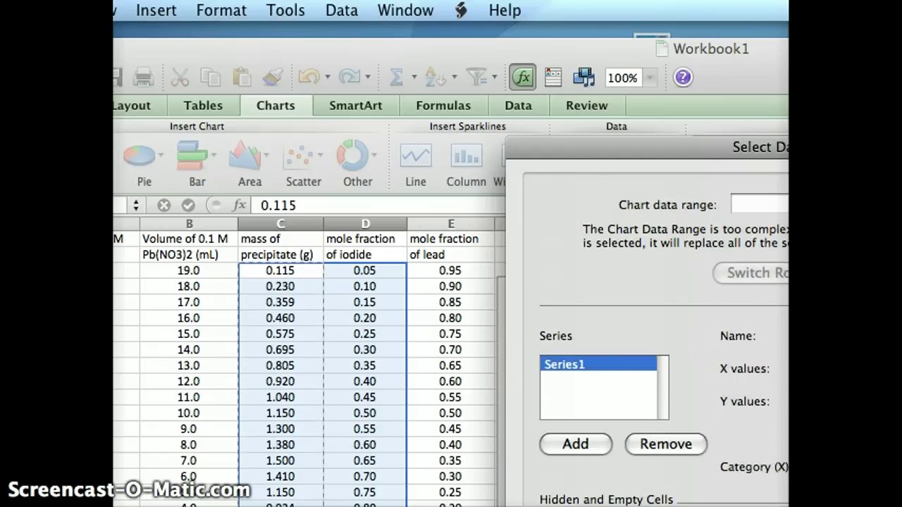
key("Return")
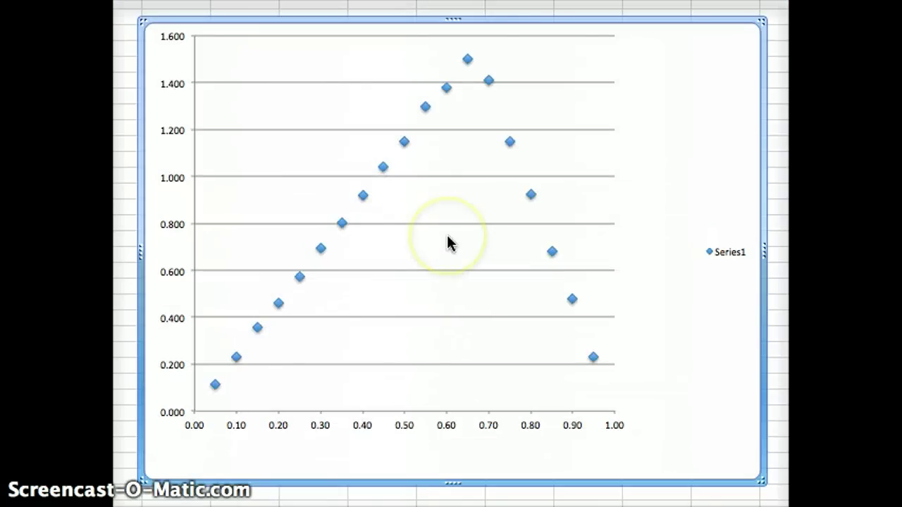
left_click(256, 332)
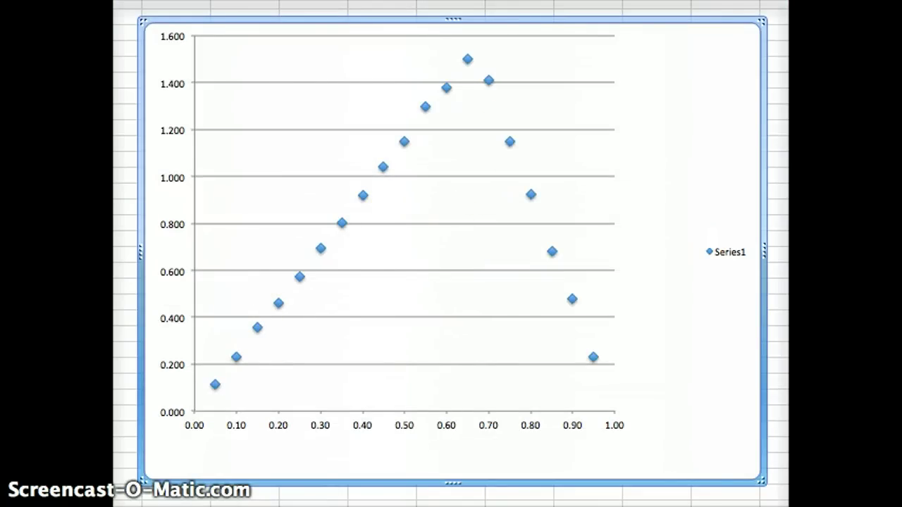
left_click(520, 134)
left_click(634, 350)
left_click(285, 250)
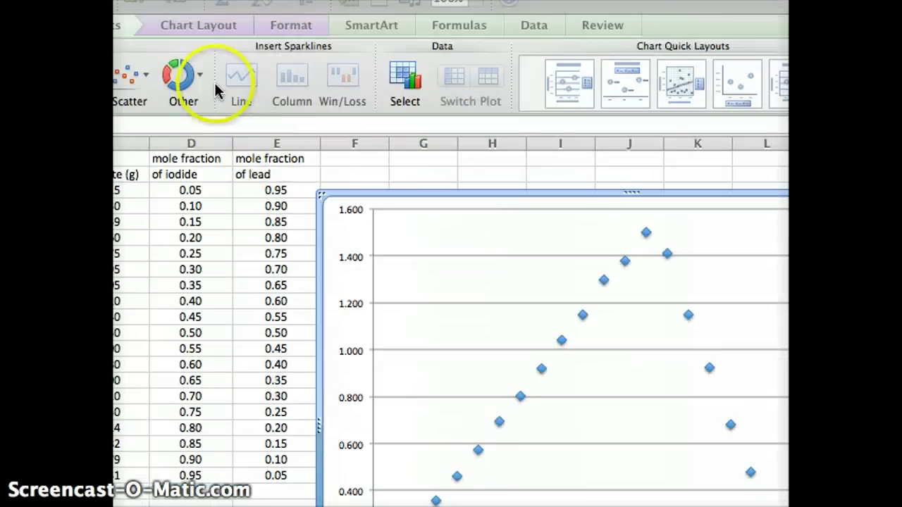
Add a horizontal axis title below the axis of the scatter chart.
left_click(204, 25)
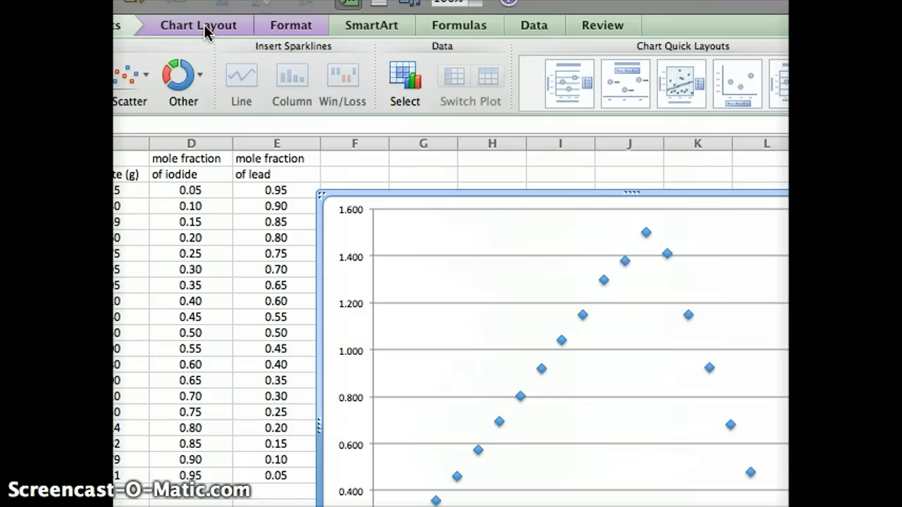
left_click(196, 25)
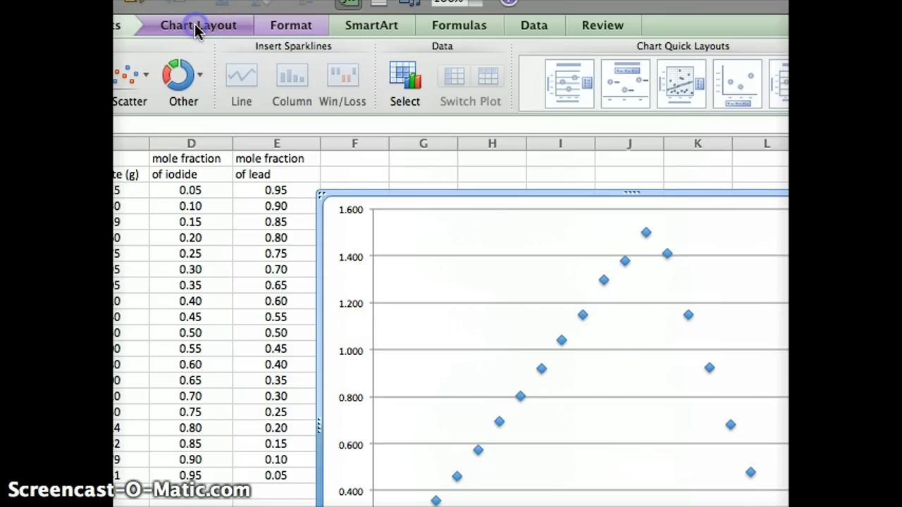
left_click(197, 26)
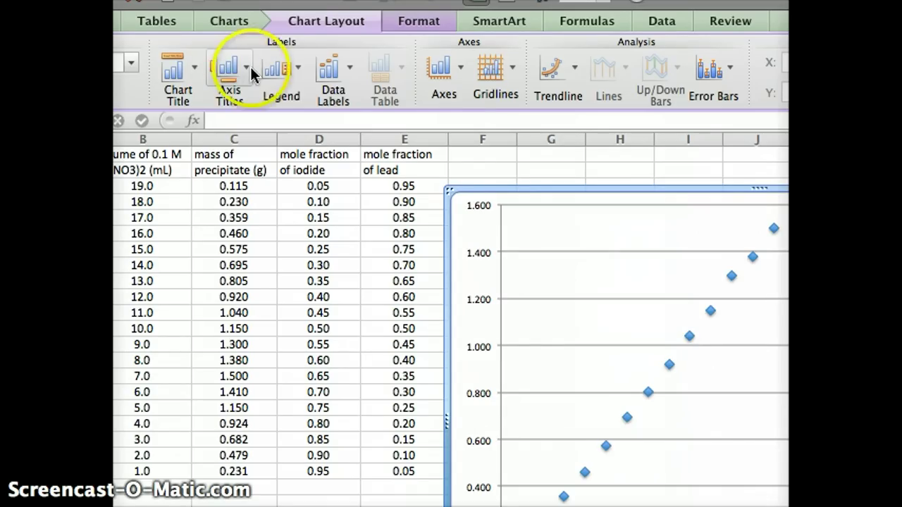
left_click(234, 73)
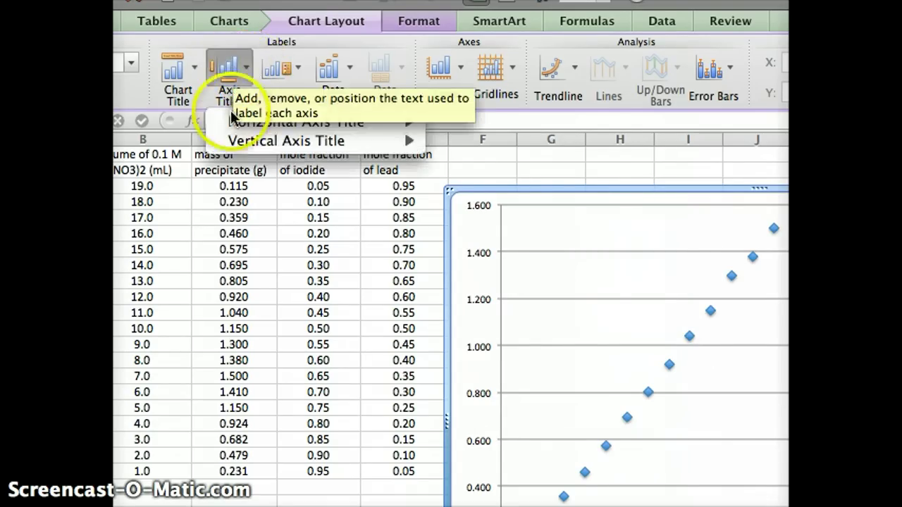
mouse_move(251, 125)
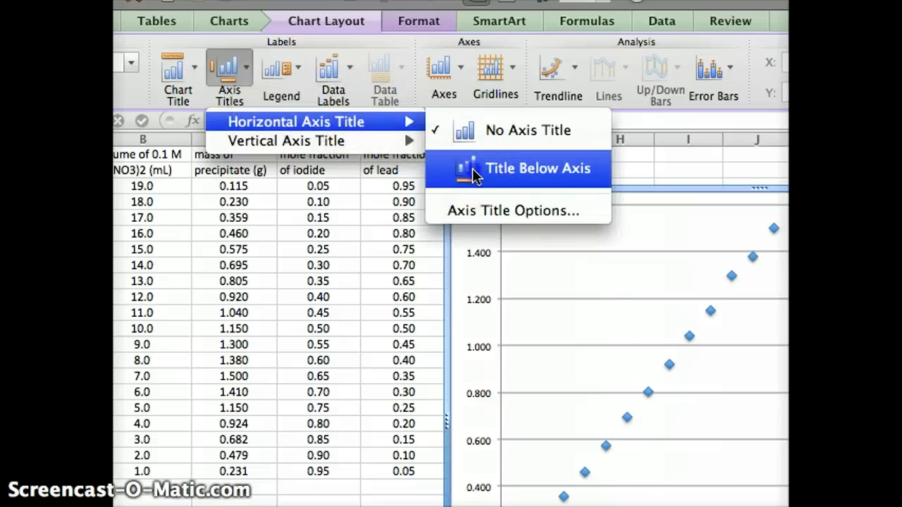
left_click(472, 167)
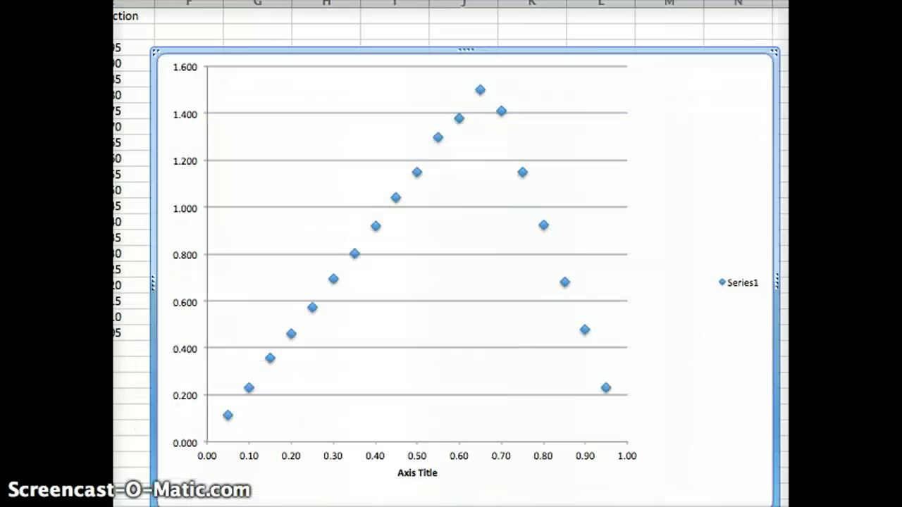
Replace the horizontal axis title's placeholder text with "Mole Fraction of I".
left_click(417, 473)
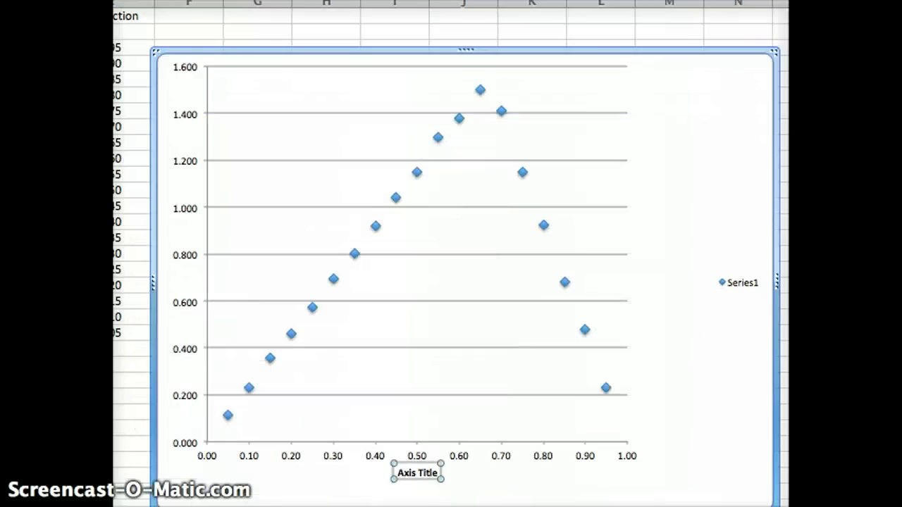
left_click(427, 470)
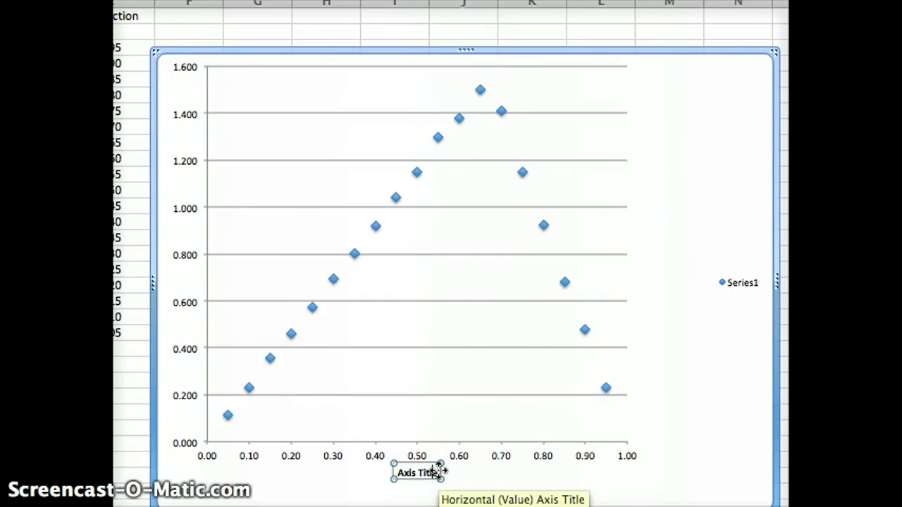
key("BackSpace")
key("BackSpace")
key("BackSpace")
key("BackSpace")
key("BackSpace")
key("BackSpace")
key("BackSpace")
key("BackSpace")
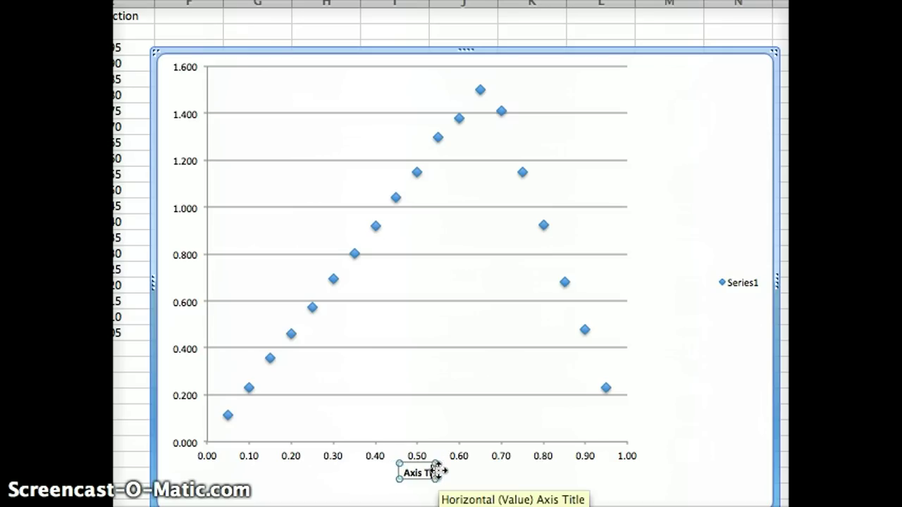
key("BackSpace")
key("BackSpace")
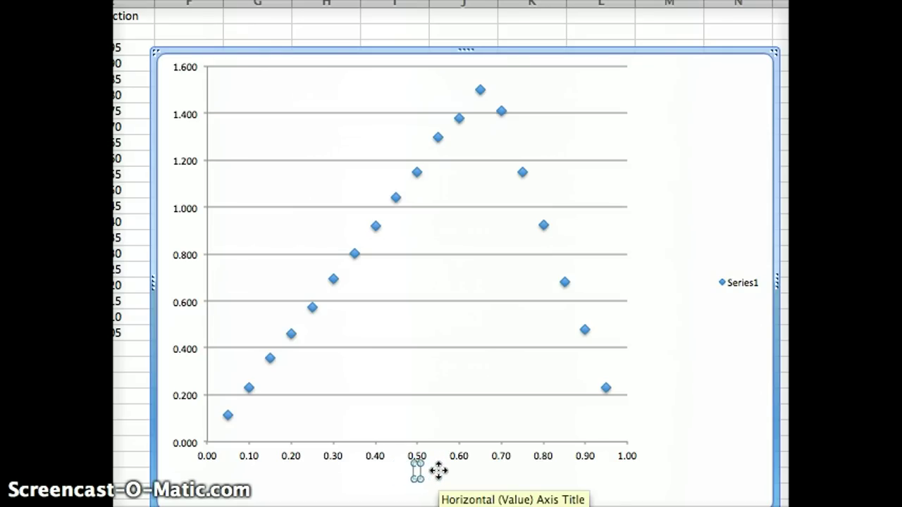
type("Mole")
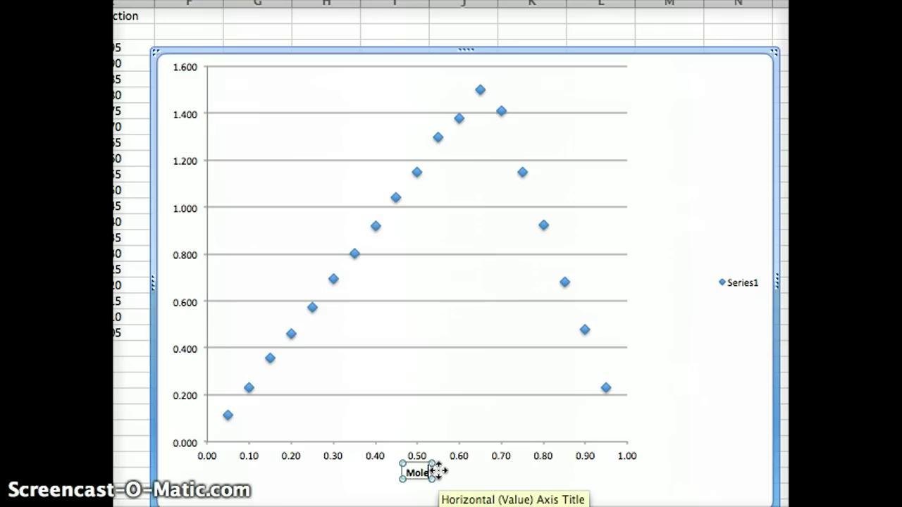
type(" Fraction")
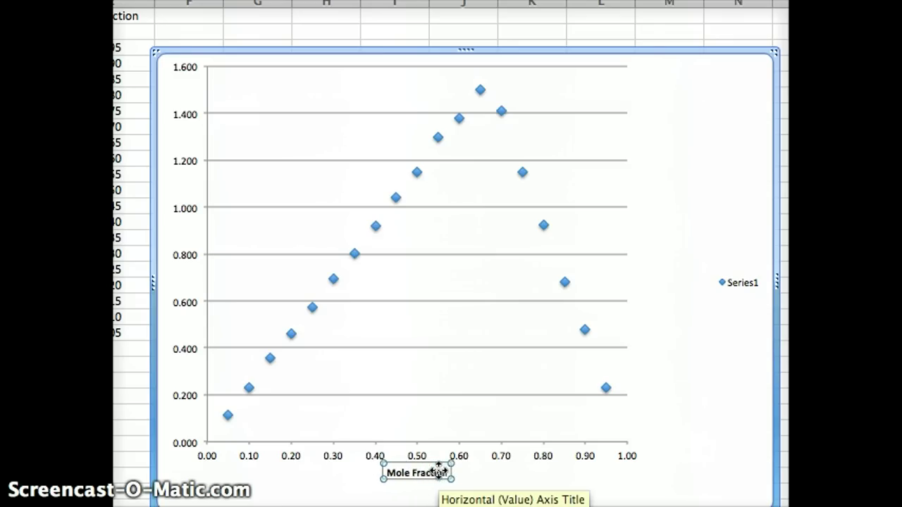
type(" of I")
left_click(404, 469)
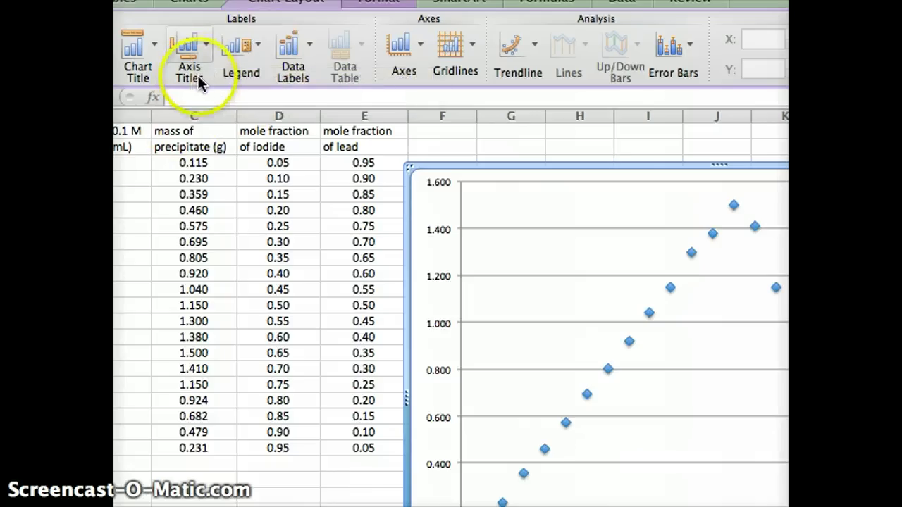
Add a rotated title to the chart's vertical axis.
left_click(196, 46)
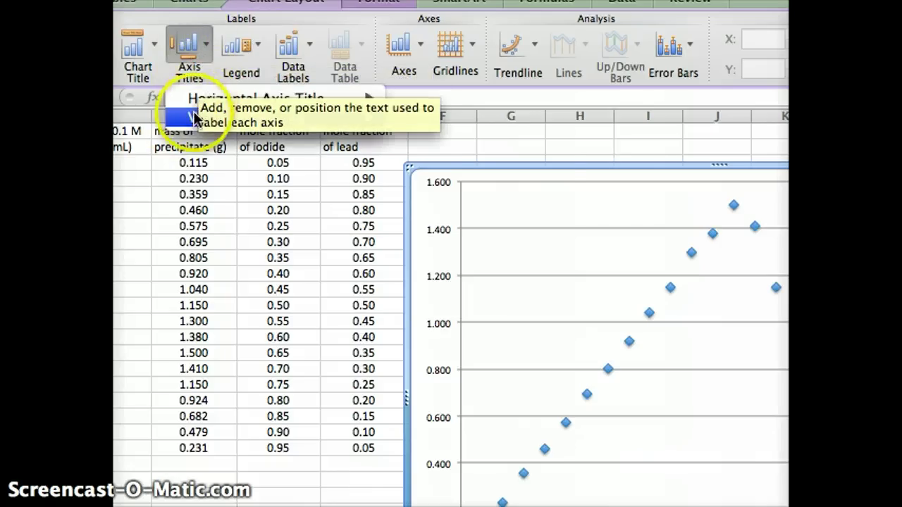
mouse_move(191, 118)
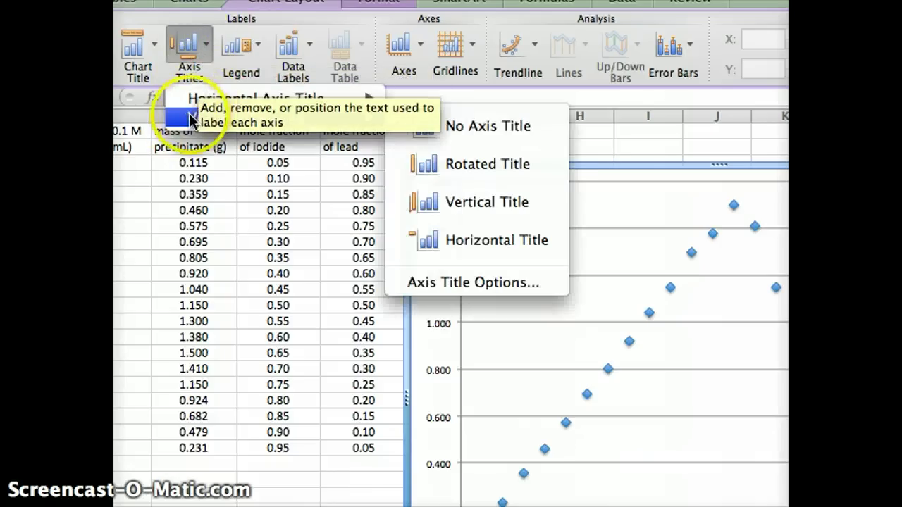
left_click(472, 171)
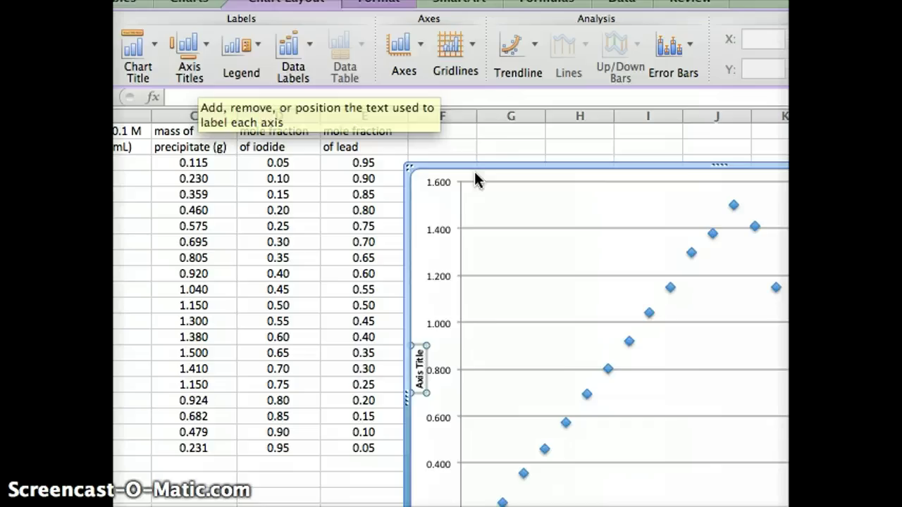
Replace the vertical axis title's placeholder text with "Precipitate (g)".
left_click(422, 368)
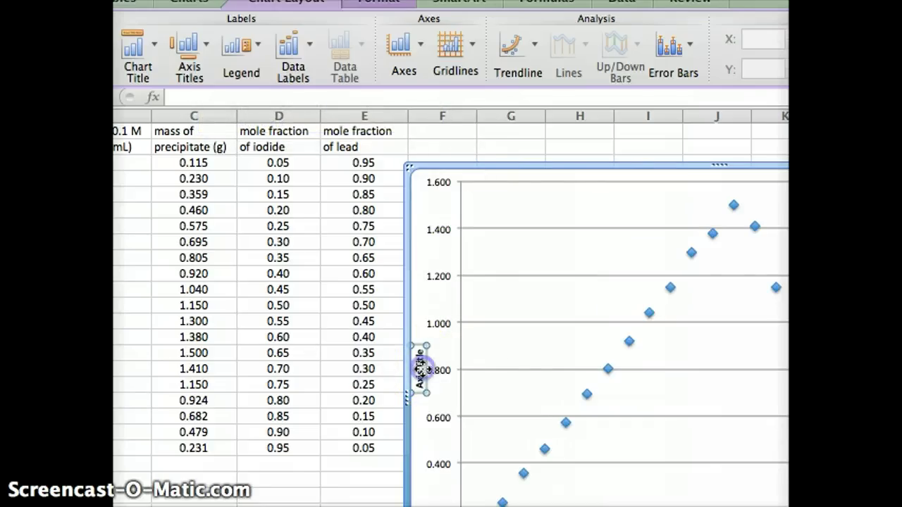
left_click(416, 363)
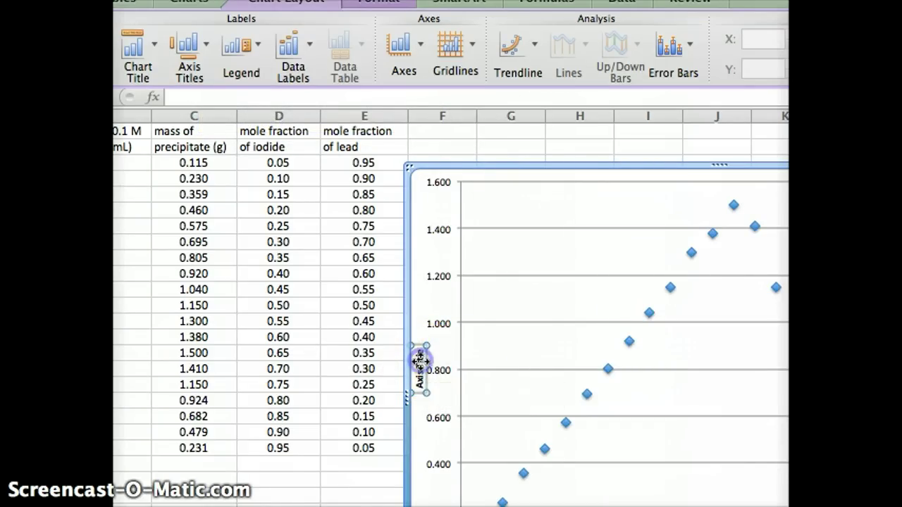
left_click(419, 365)
left_click(417, 374)
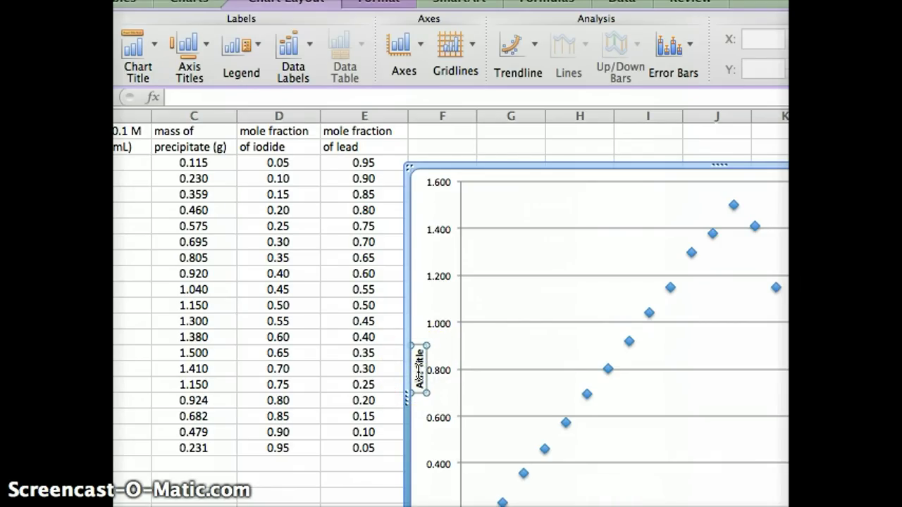
key("BackSpace")
key("BackSpace")
key("BackSpace")
key("BackSpace")
key("BackSpace")
key("BackSpace")
key("BackSpace")
key("BackSpace")
key("BackSpace")
key("BackSpace")
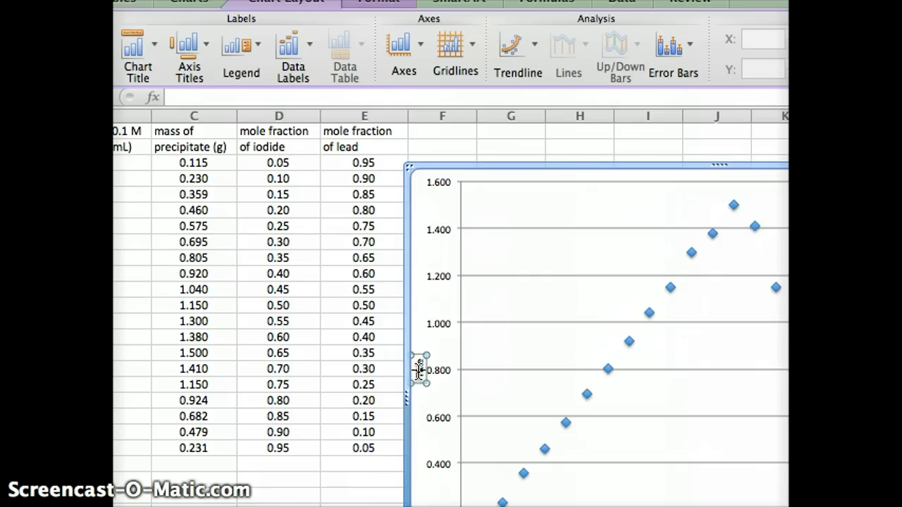
key("BackSpace")
key("BackSpace")
key("BackSpace")
key("BackSpace")
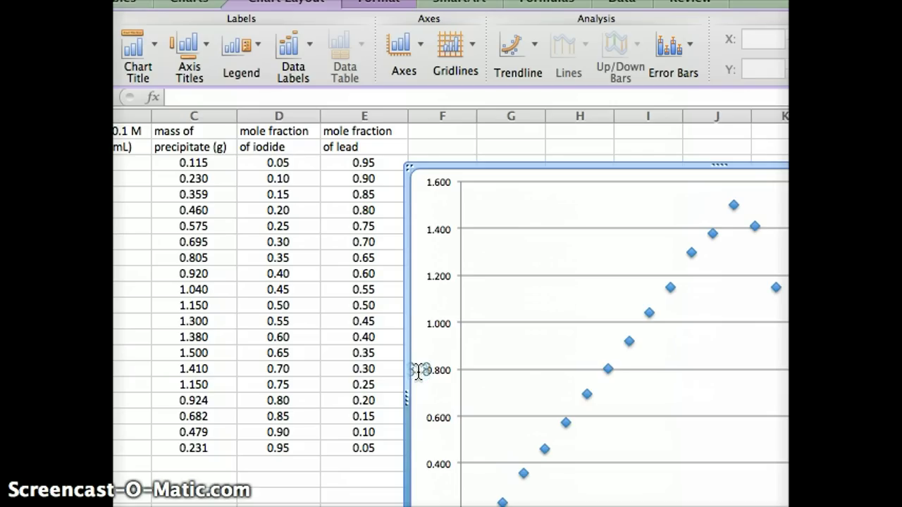
type("precip")
type(" of Precipitate")
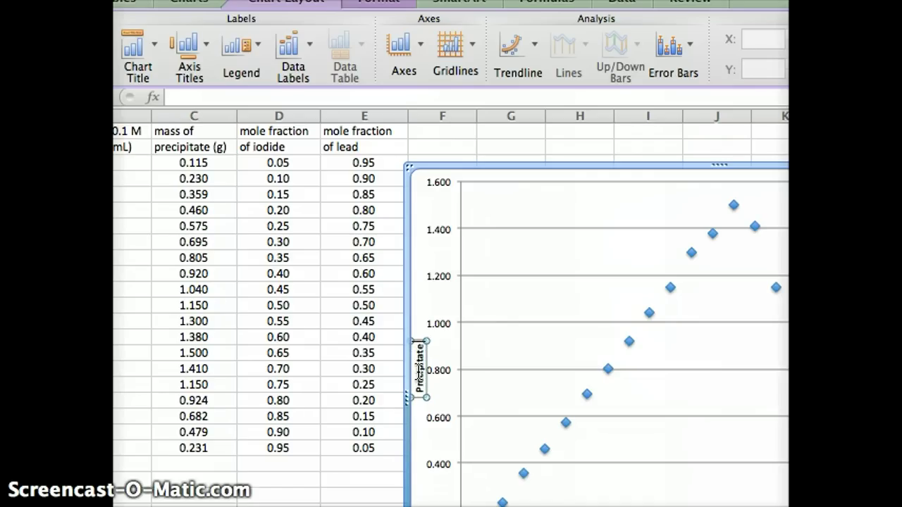
type(" (g)")
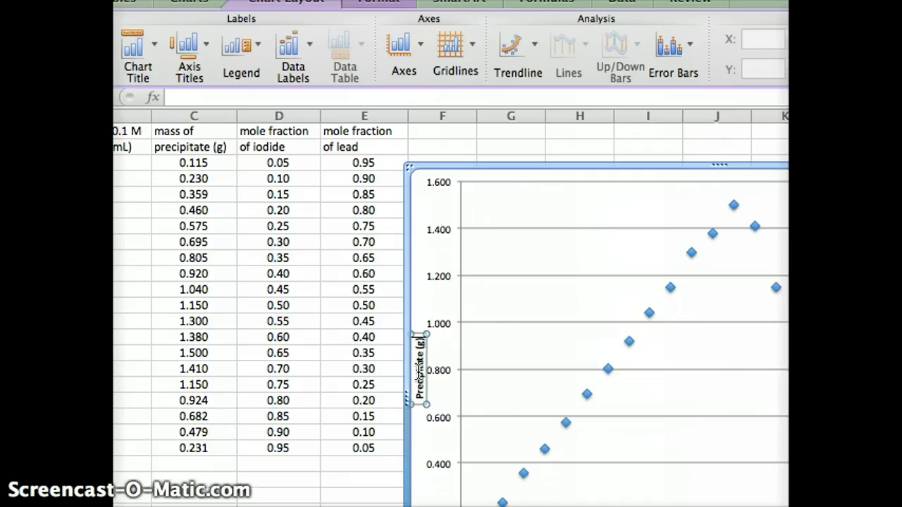